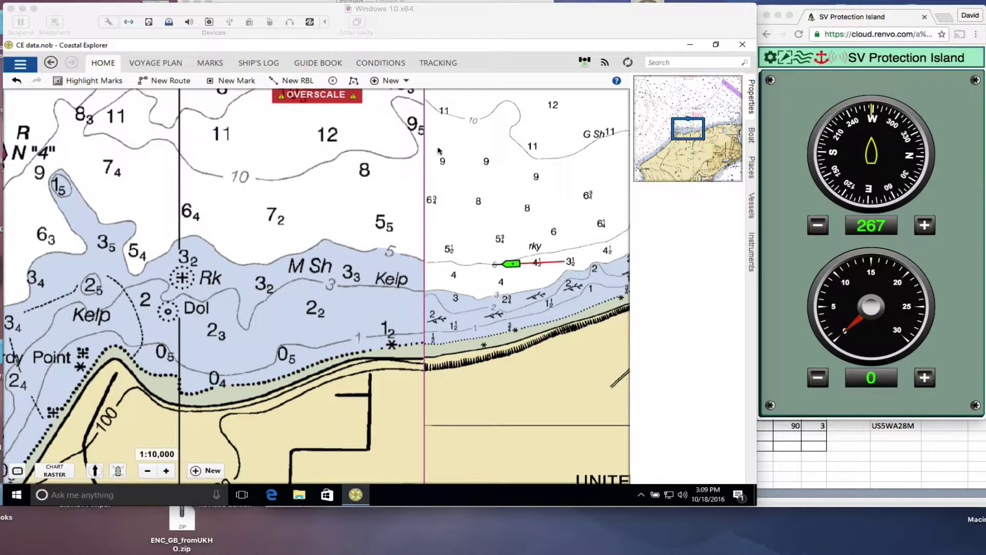
# Raise the simulated boat's anchor and start it moving at 1 knot, dismissing the depth alert on the chart
pyautogui.click(821, 62)
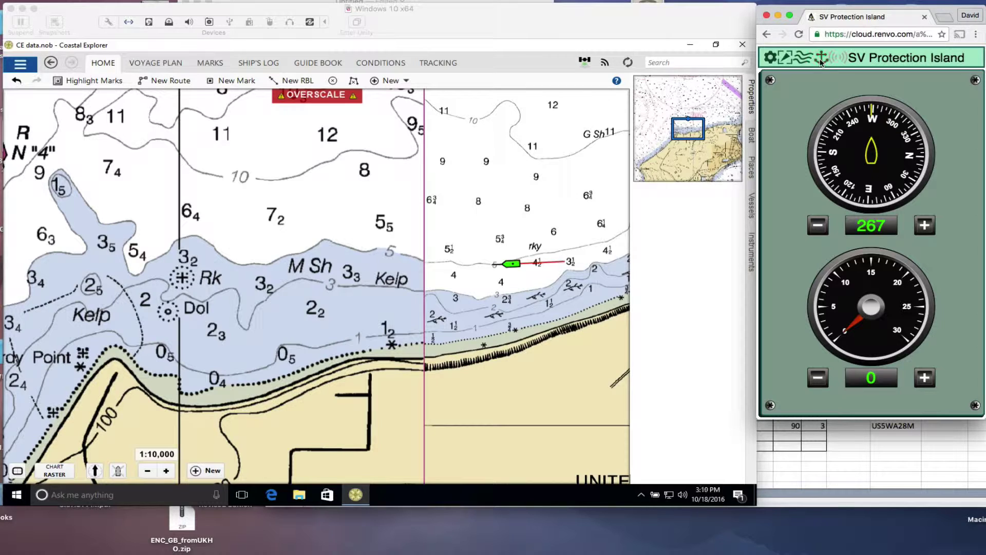
pyautogui.click(925, 378)
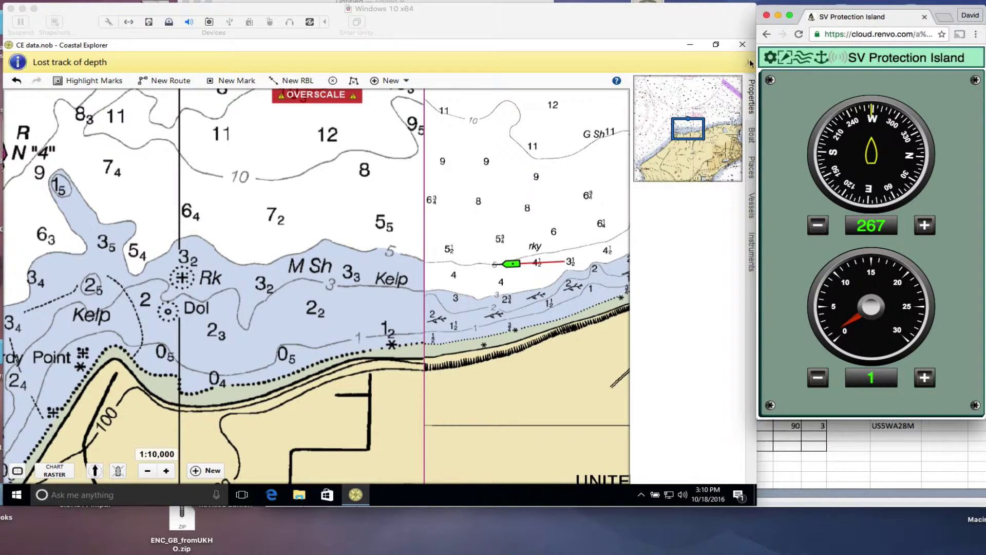
pyautogui.click(751, 64)
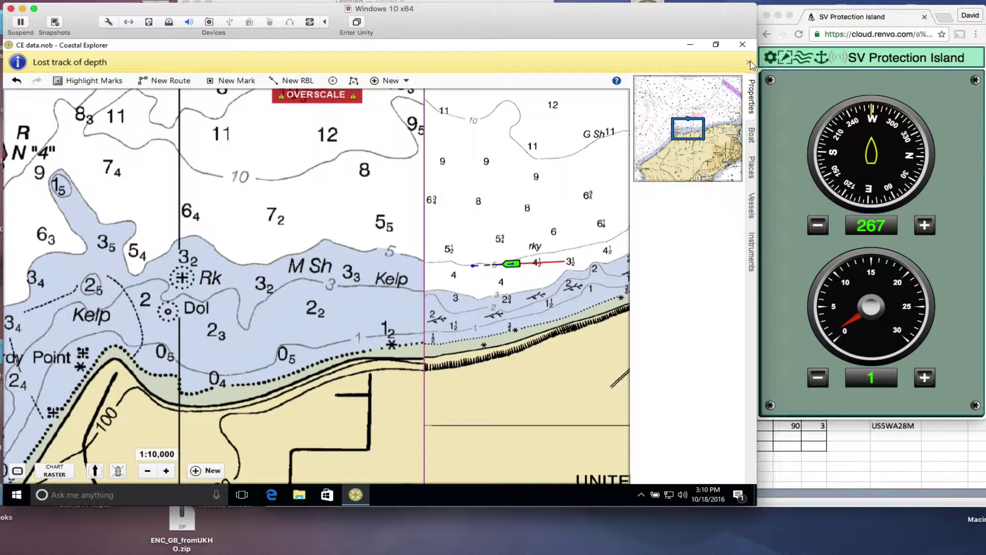
pyautogui.click(750, 64)
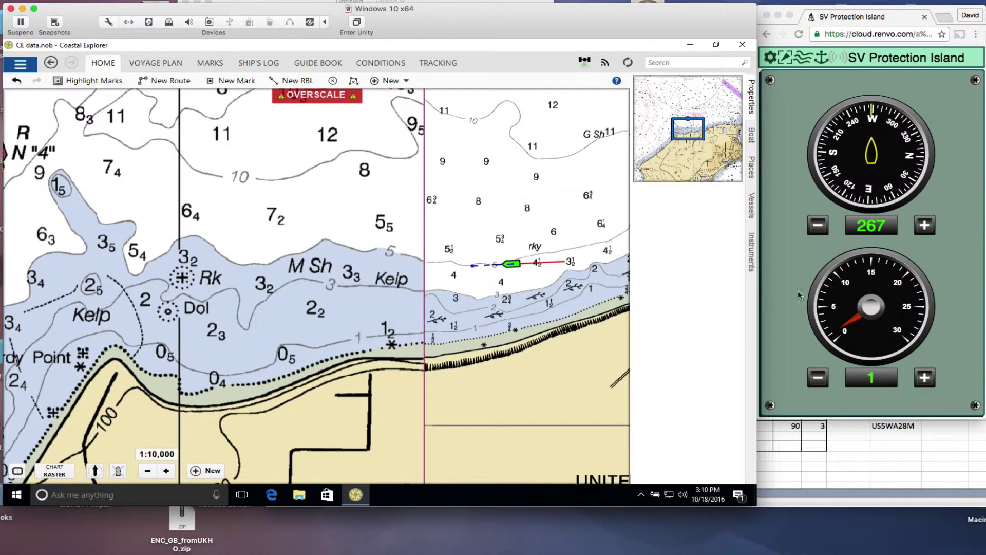
# Increase the simulated boat's speed to 7 knots
pyautogui.click(925, 380)
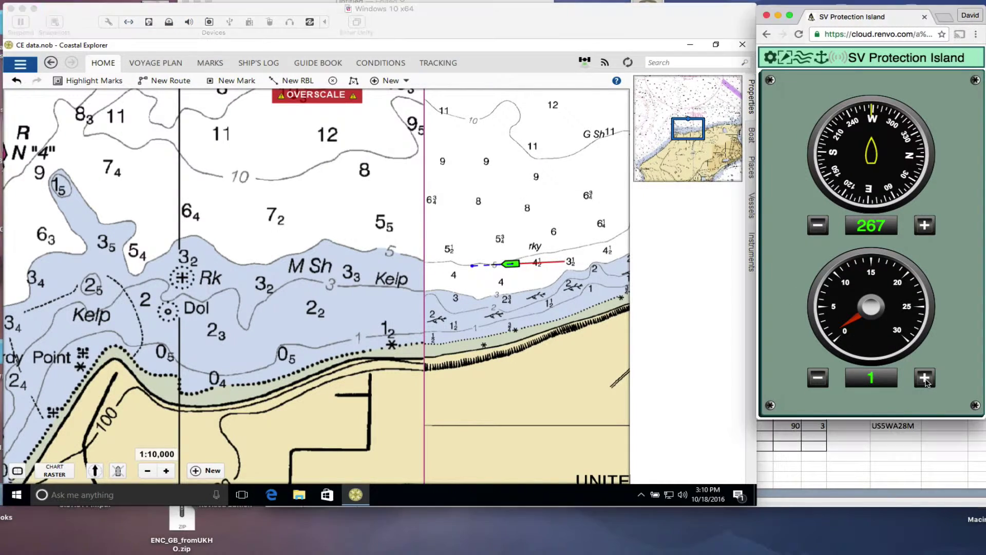
pyautogui.click(925, 378)
pyautogui.click(925, 378)
pyautogui.click(925, 379)
pyautogui.click(925, 378)
pyautogui.click(926, 378)
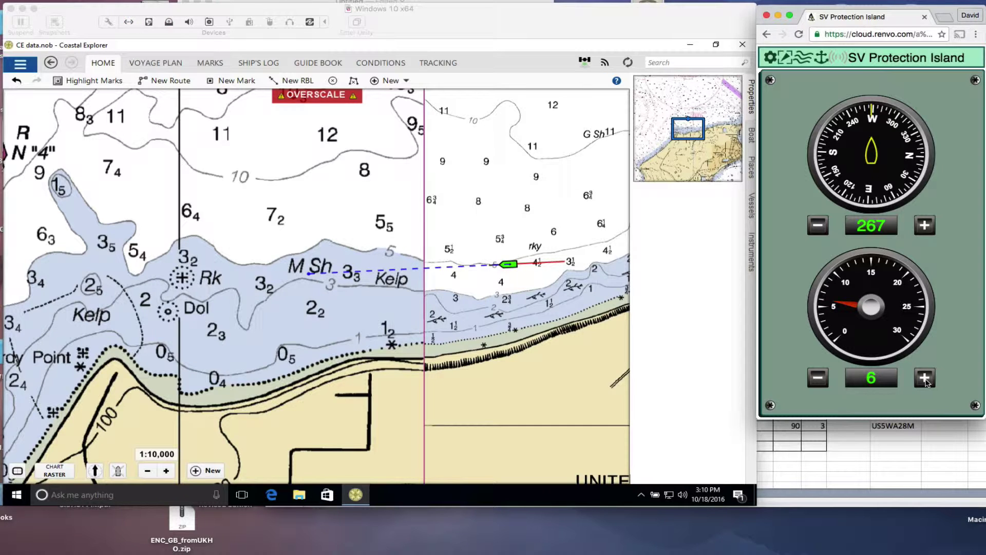
pyautogui.click(926, 378)
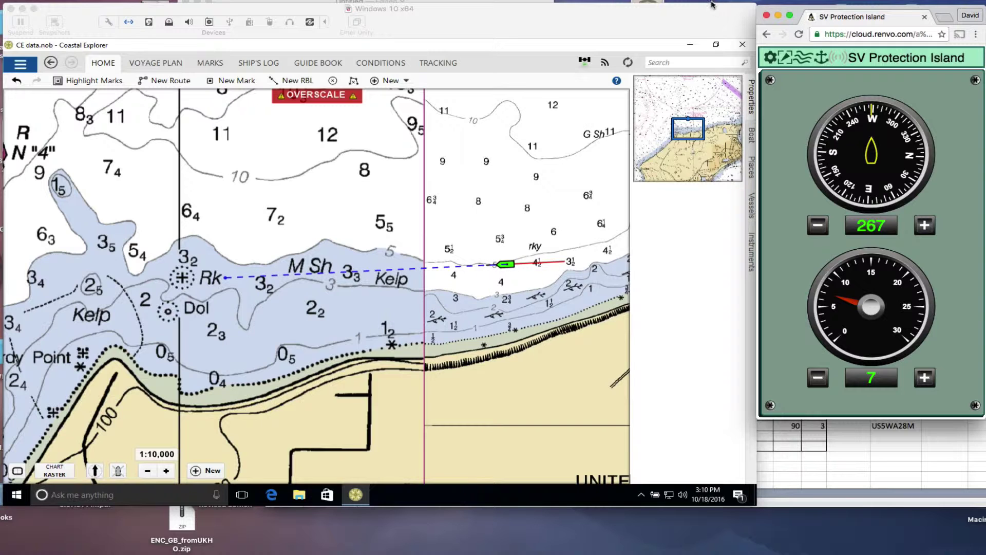
# Show the boat's instrument readouts beside the chart and raise the simulated speed to 8 knots
pyautogui.click(752, 247)
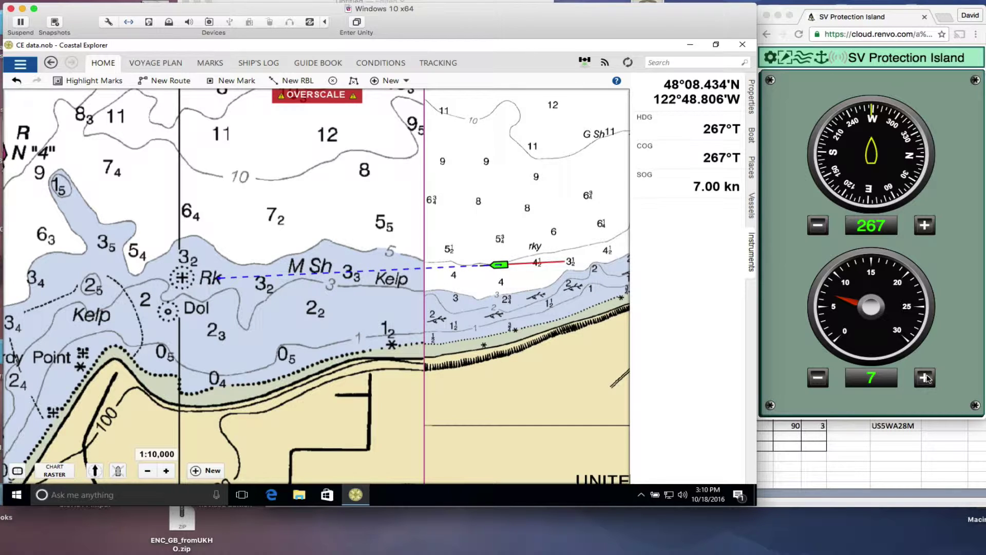
pyautogui.click(926, 379)
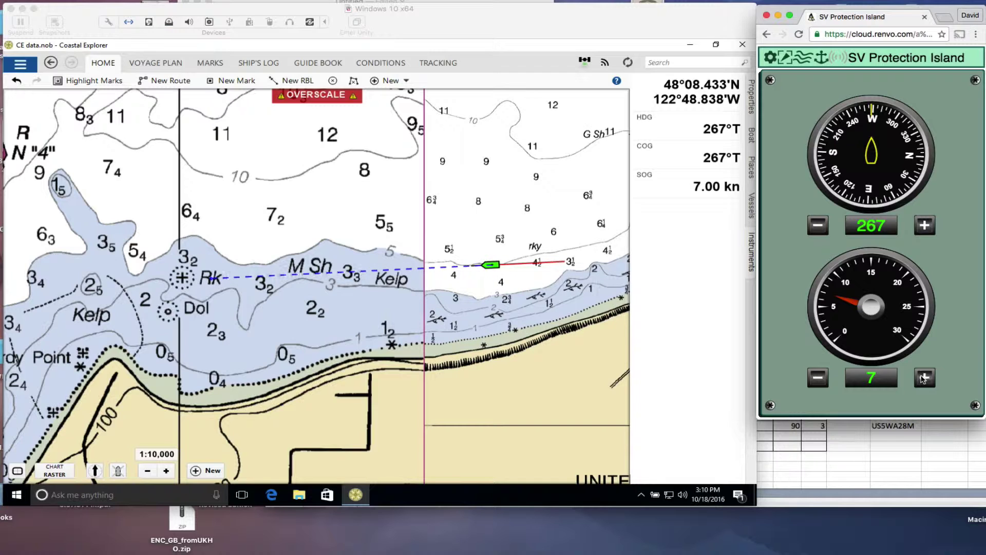
pyautogui.click(923, 379)
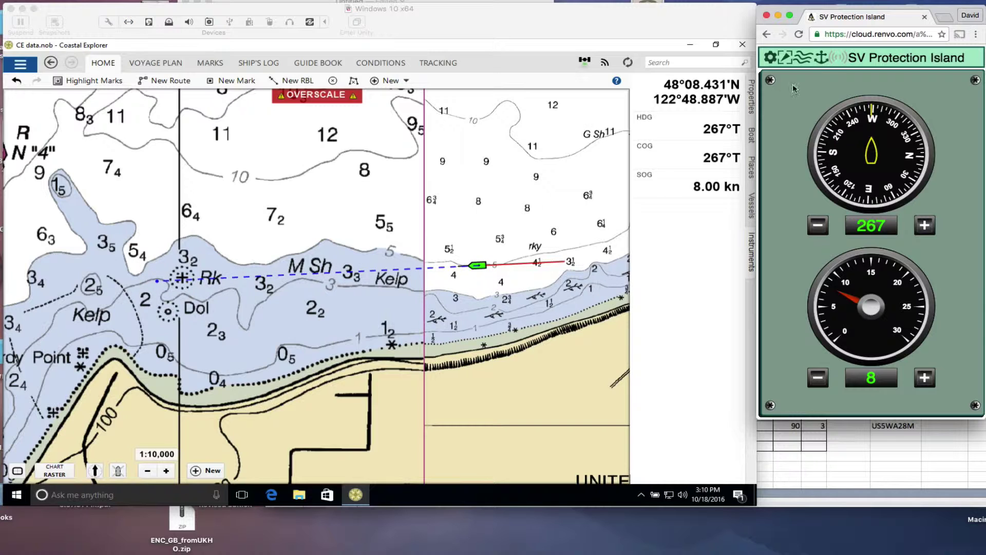
# Drop the simulated boat's anchor to stop it, and view the surrounding raster chart at 1:100,000
pyautogui.click(822, 59)
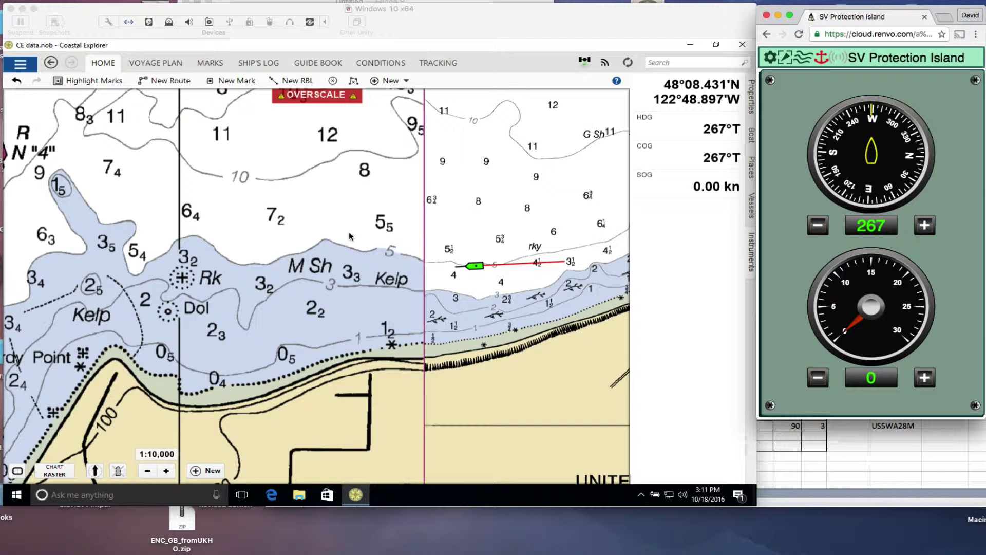
pyautogui.click(148, 471)
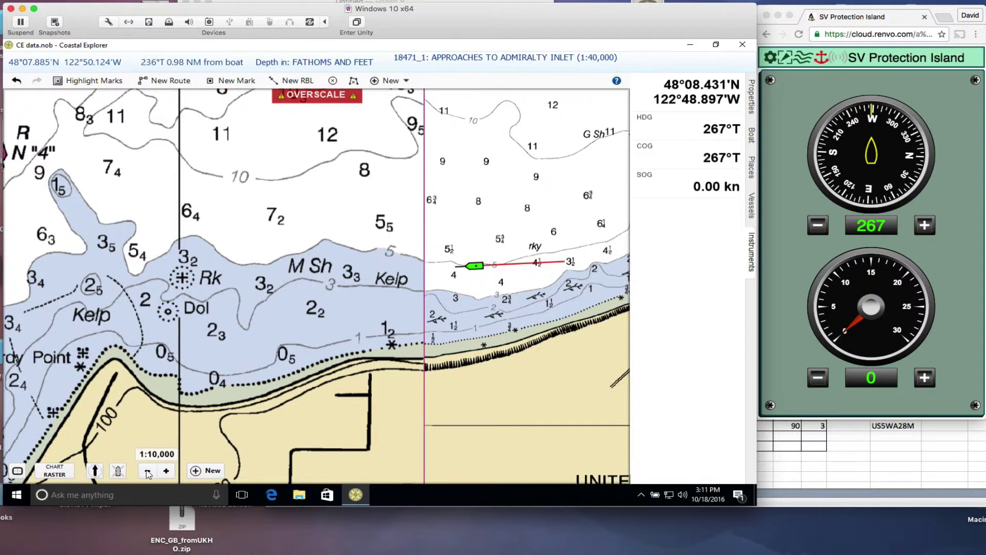
pyautogui.click(147, 471)
pyautogui.click(147, 471)
pyautogui.click(147, 471)
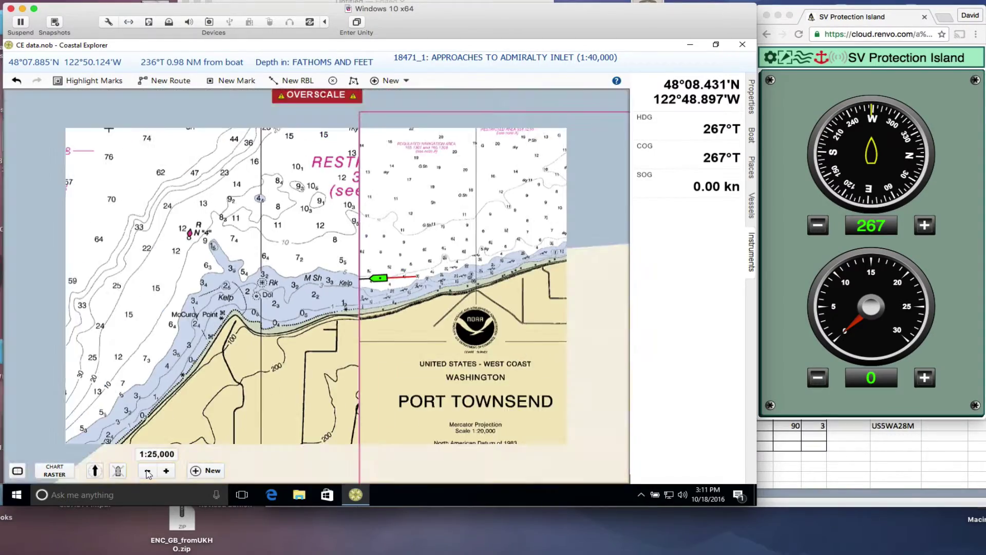
pyautogui.click(147, 471)
pyautogui.click(147, 471)
pyautogui.click(148, 471)
pyautogui.click(147, 471)
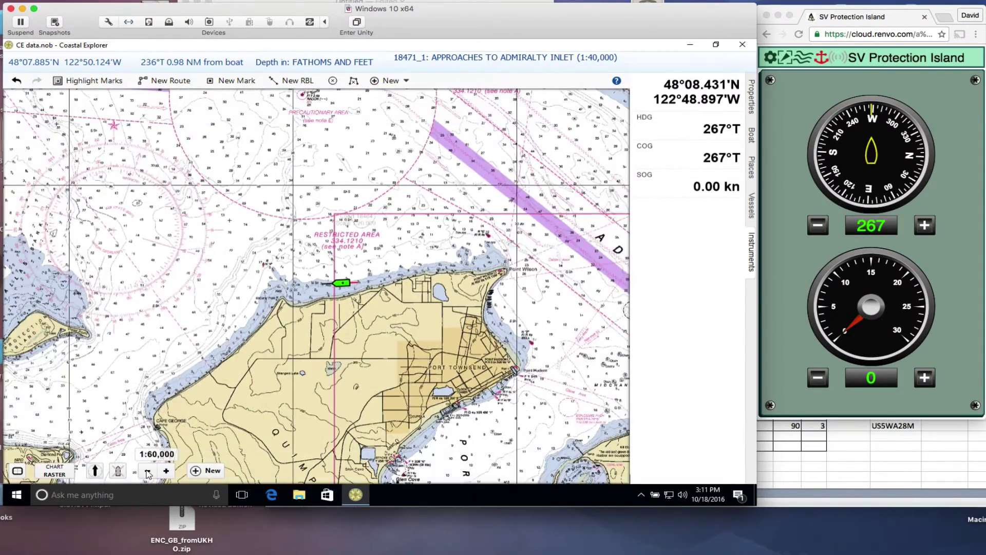
pyautogui.click(148, 472)
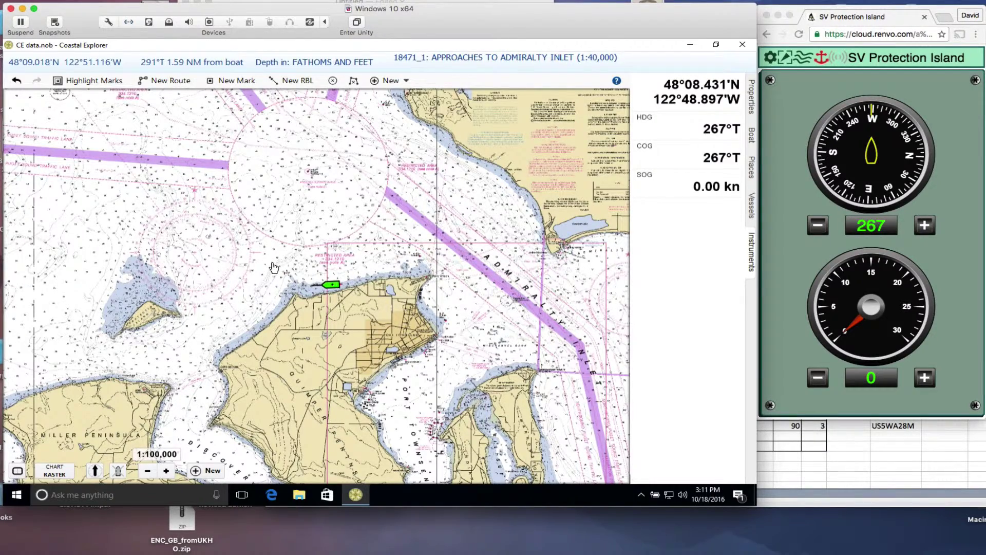
# Examine the raster chart around the boat and McCurdy Point at different scales, including the boundary between the two adjoining charts
pyautogui.scroll(5, 274, 268)
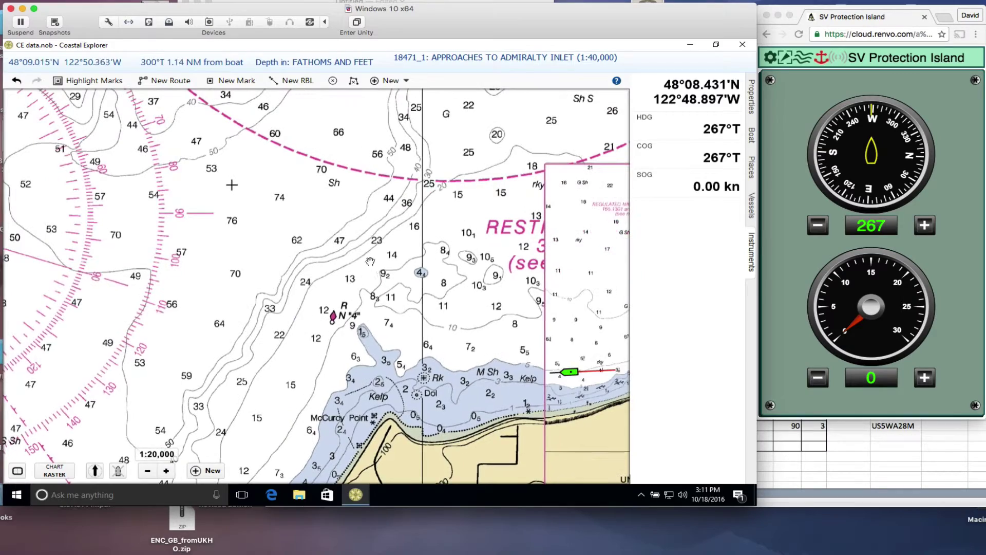
pyautogui.moveTo(371, 261); pyautogui.dragTo(264, 204)
pyautogui.scroll(1, 433, 263)
pyautogui.moveTo(380, 278); pyautogui.dragTo(397, 241)
pyautogui.scroll(1, 375, 235)
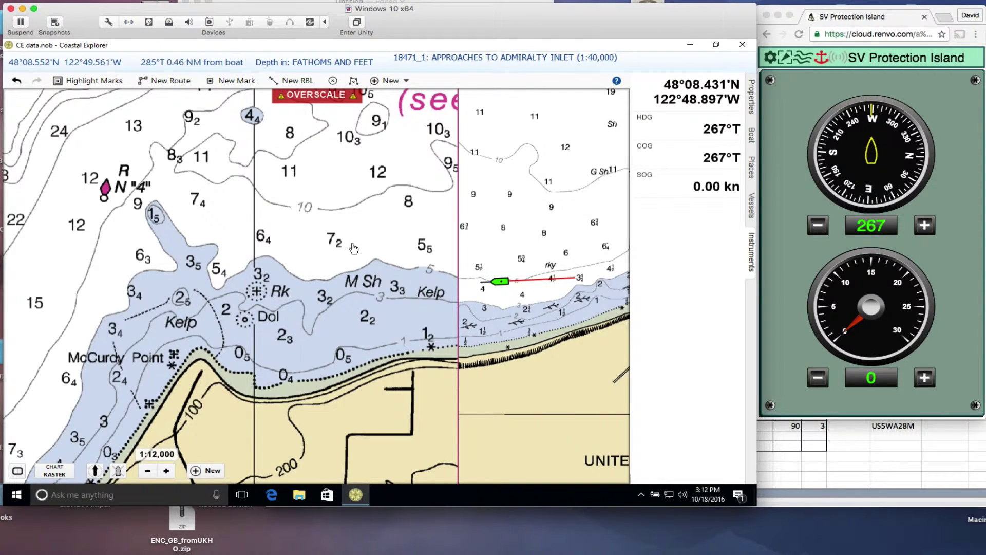
pyautogui.scroll(-5, 354, 248)
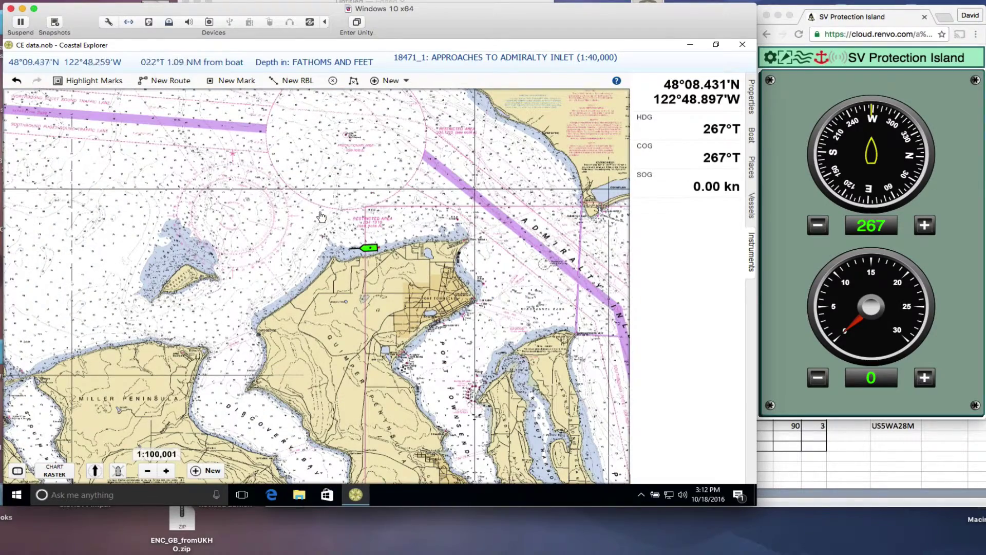
pyautogui.scroll(4, 376, 307)
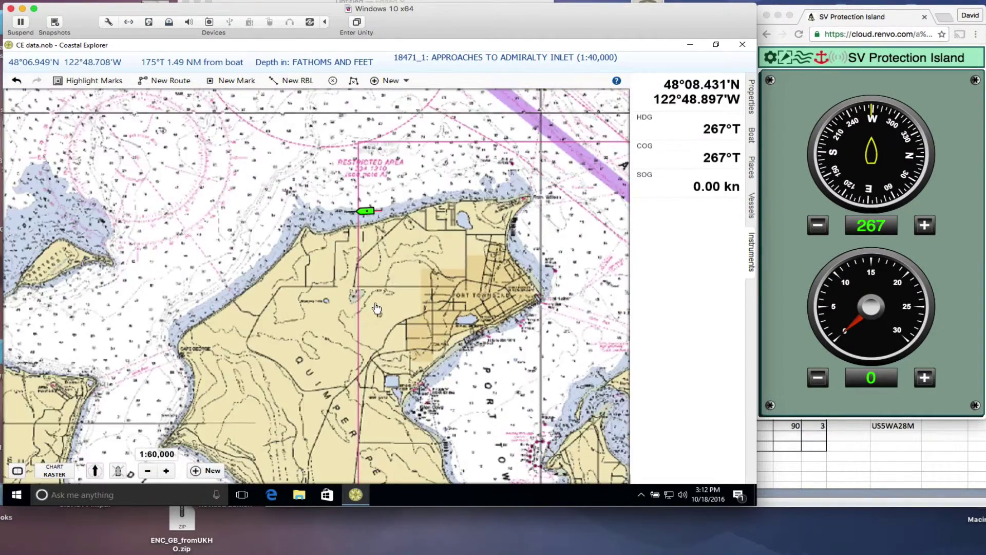
pyautogui.moveTo(377, 309); pyautogui.dragTo(503, 387)
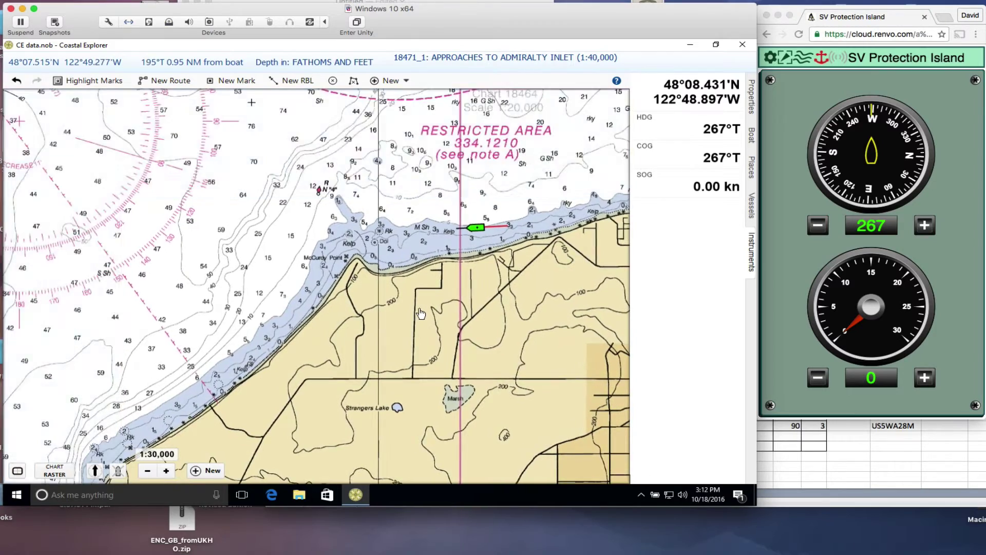
pyautogui.scroll(2, 421, 312)
pyautogui.moveTo(398, 267); pyautogui.dragTo(343, 378)
pyautogui.scroll(2, 398, 328)
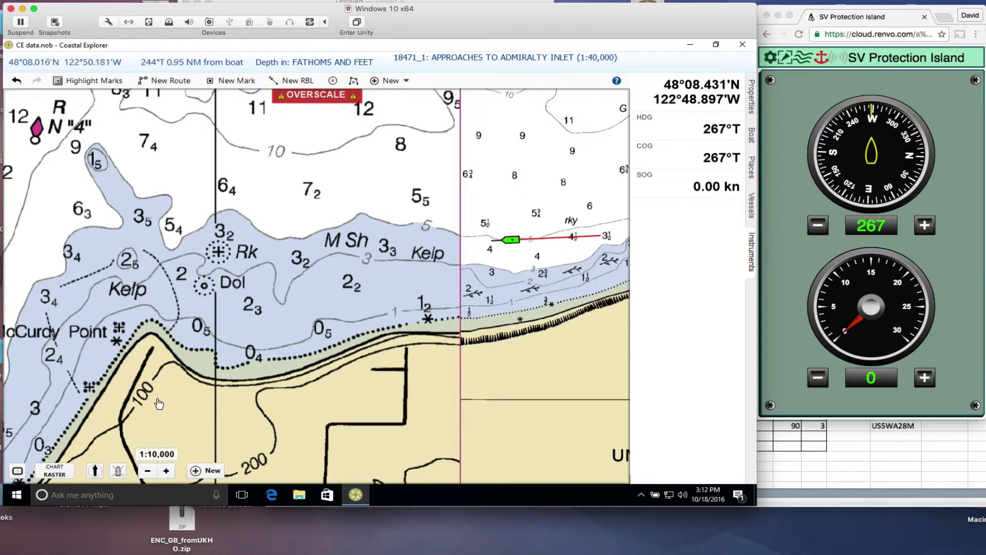
# Enable the vector charts US5WA16M and US5WA28M in the Chart Portfolio and return to the navigation chart
pyautogui.click(57, 471)
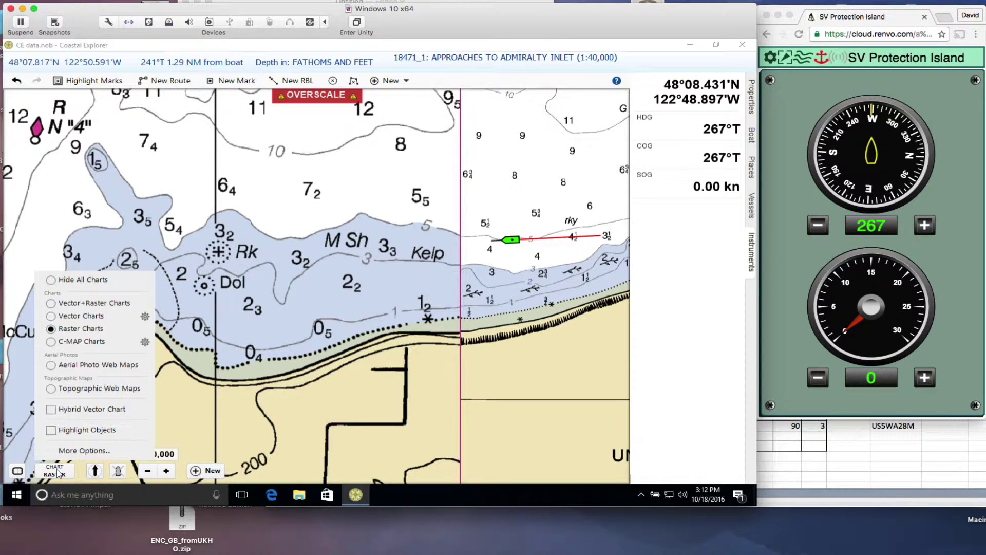
pyautogui.click(312, 206)
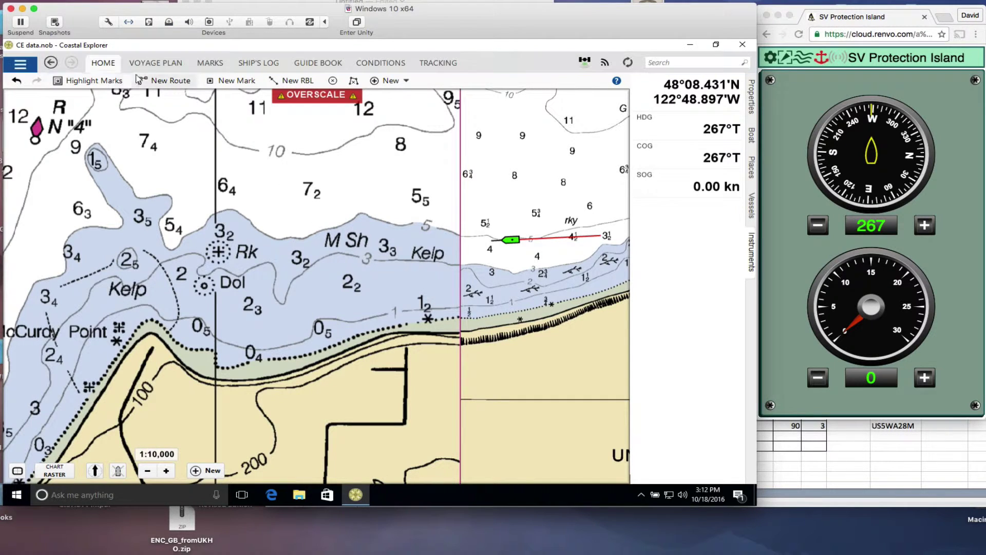
pyautogui.click(17, 69)
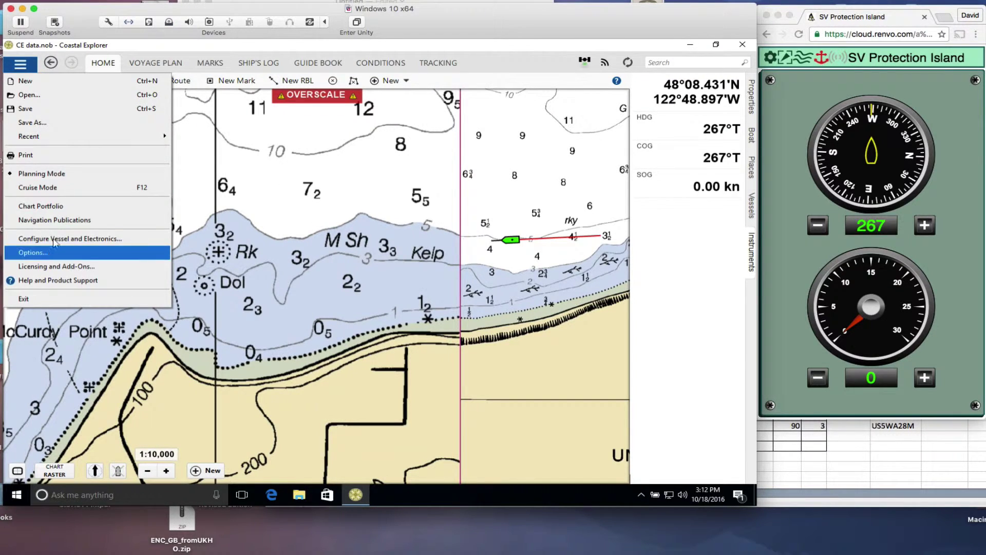
pyautogui.click(60, 208)
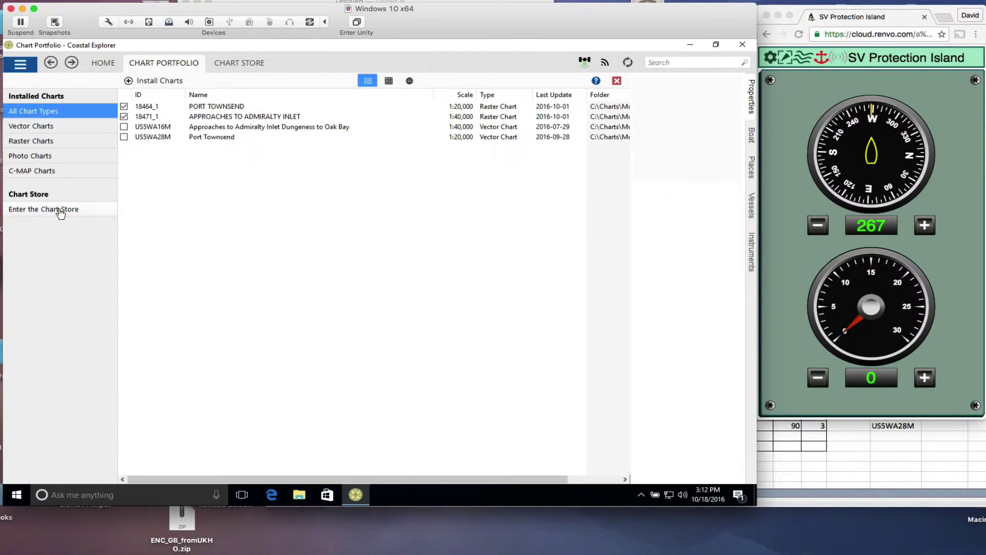
pyautogui.click(124, 137)
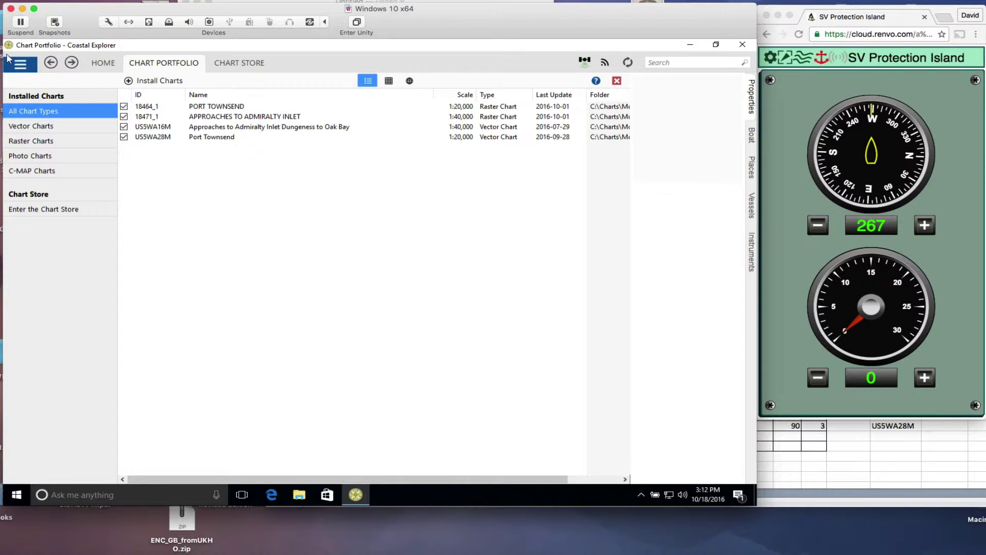
pyautogui.click(103, 68)
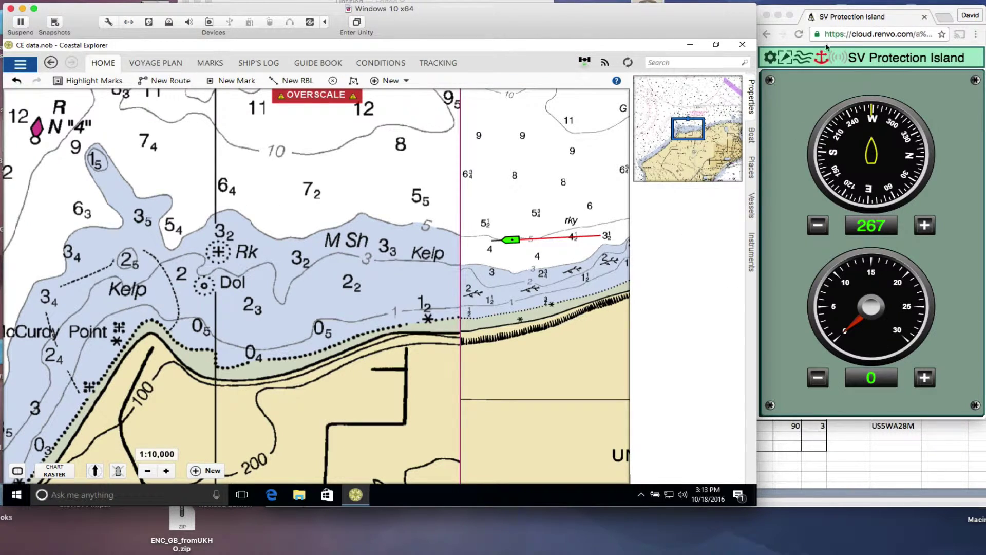
# Raise the simulated boat's anchor again and bring its speed up to 8 knots
pyautogui.click(822, 60)
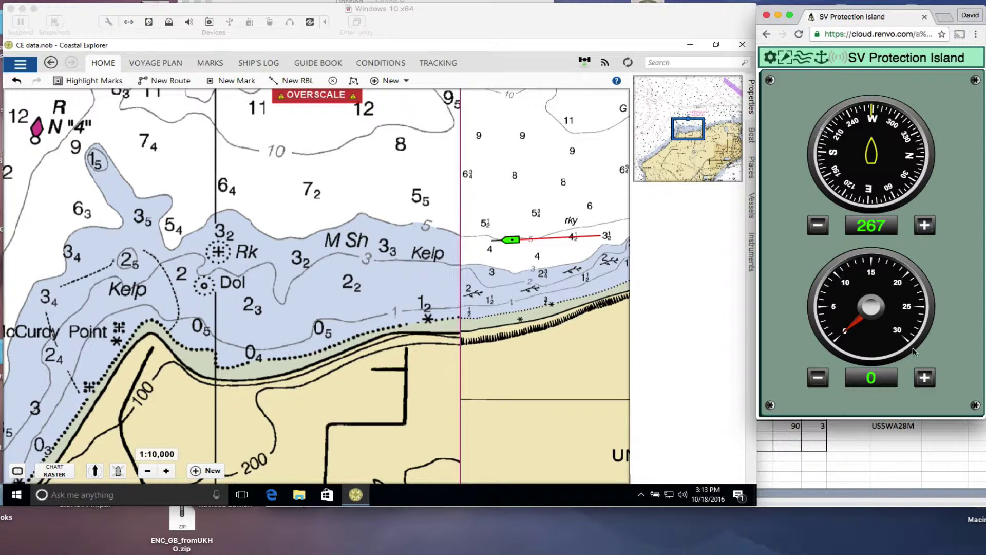
pyautogui.click(926, 378)
pyautogui.click(925, 378)
pyautogui.click(925, 378)
pyautogui.click(925, 379)
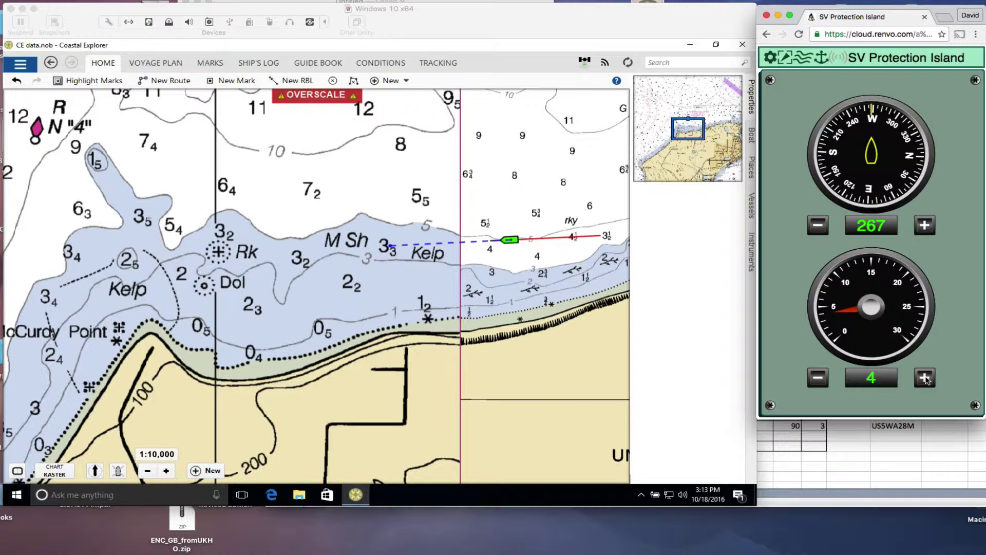
pyautogui.click(925, 378)
pyautogui.click(925, 378)
pyautogui.click(925, 378)
pyautogui.click(925, 378)
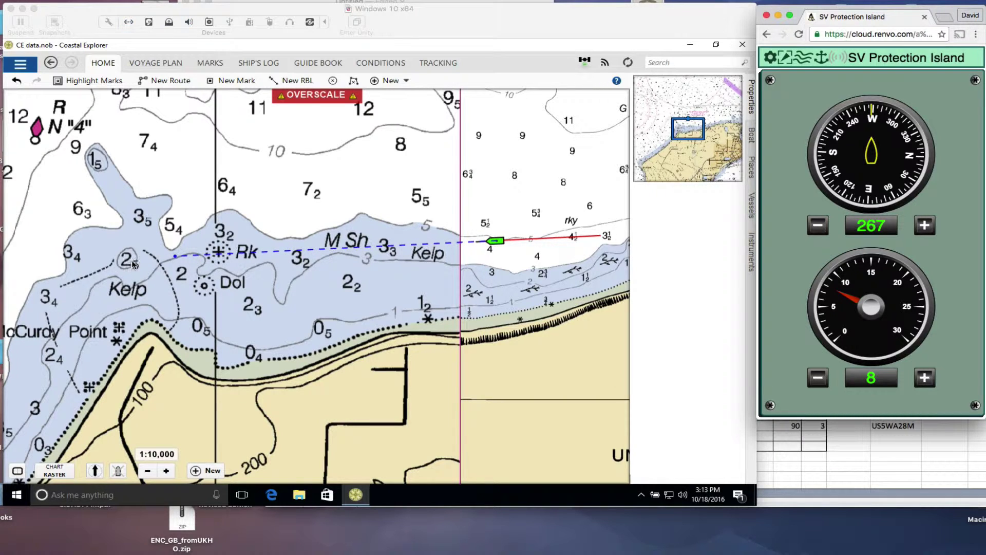
# Slow the simulated boat to 5 knots, then settle its speed at 6 knots and dismiss the depth alert
pyautogui.click(817, 379)
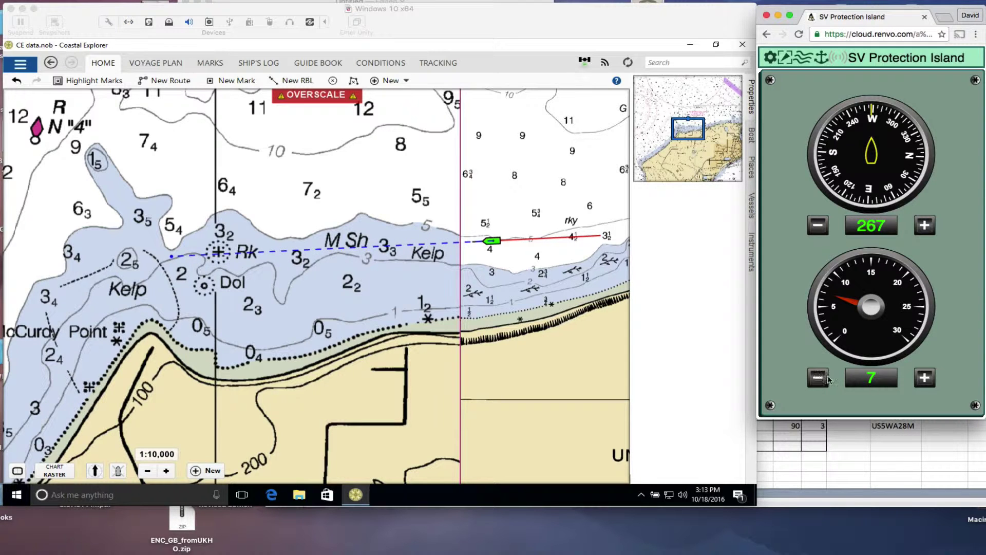
pyautogui.click(818, 379)
pyautogui.click(818, 379)
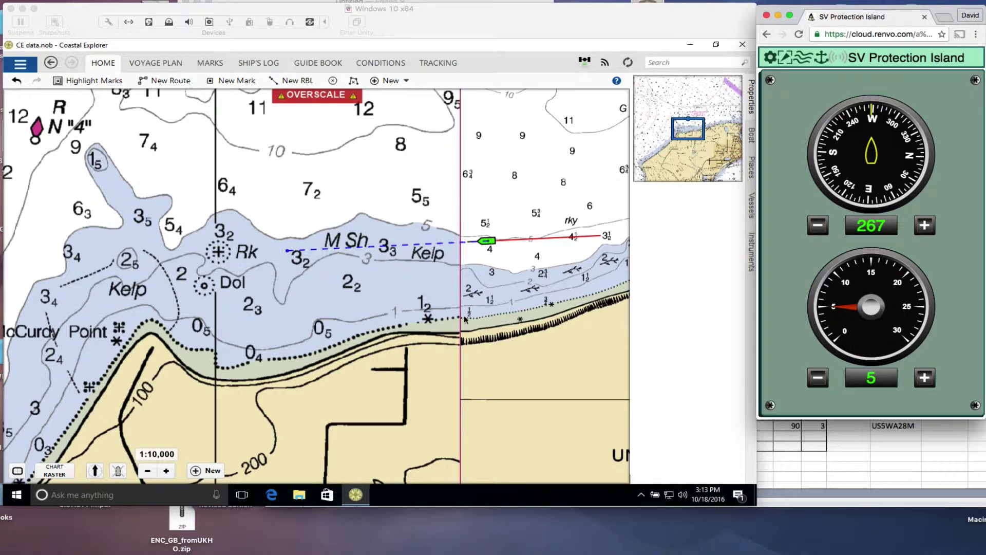
pyautogui.click(925, 378)
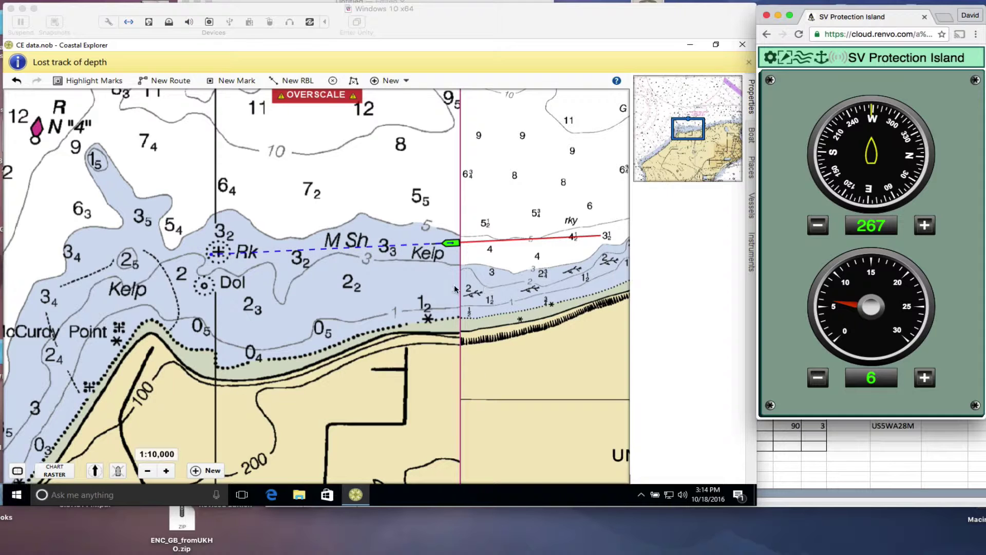
pyautogui.click(749, 62)
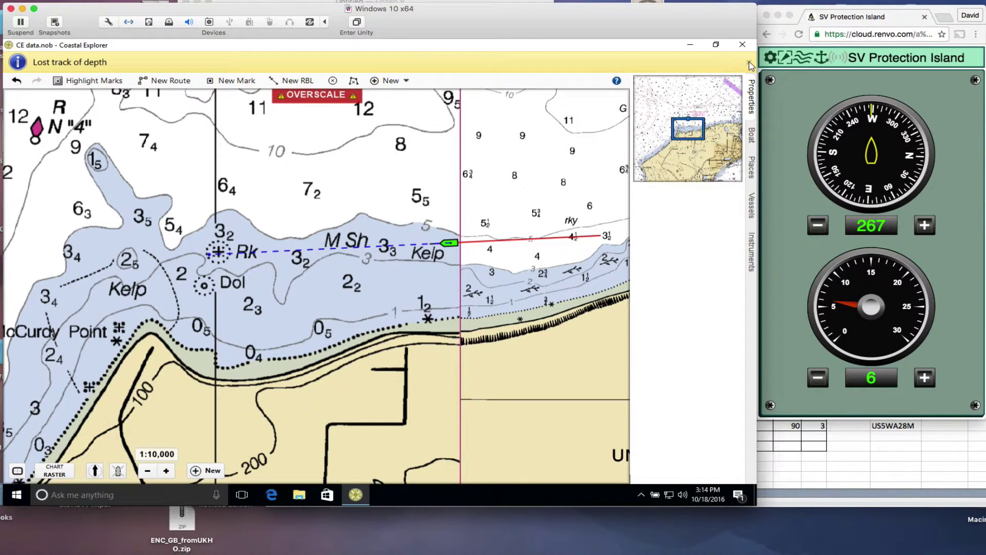
pyautogui.click(749, 64)
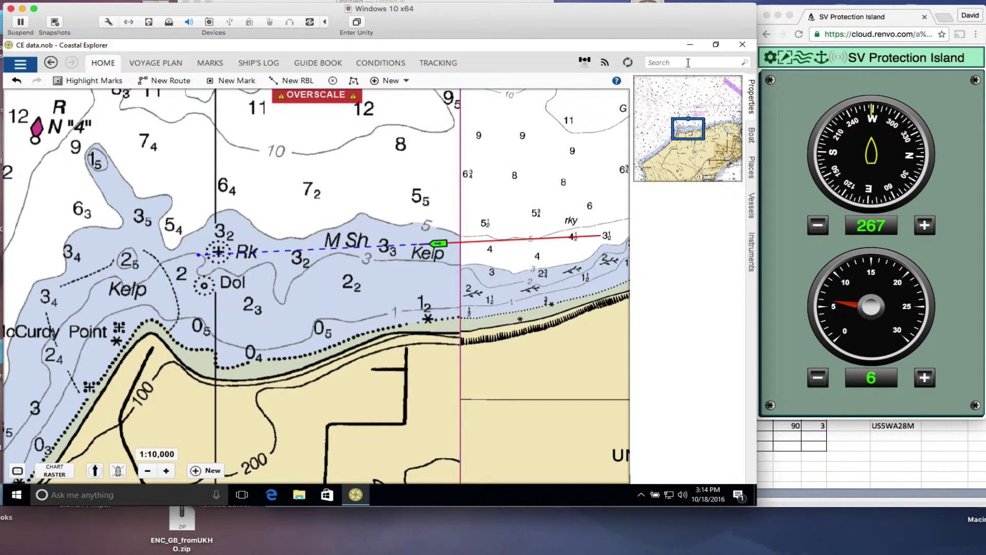
# Drop the anchor to stop the simulated boat, and examine the charted rock and dolphin off McCurdy Point
pyautogui.click(820, 60)
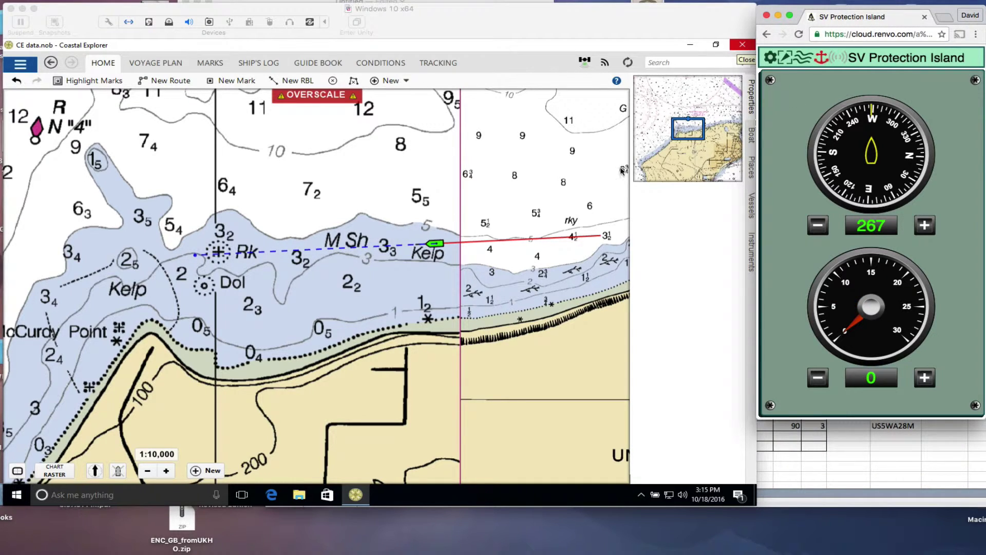
pyautogui.moveTo(251, 209); pyautogui.dragTo(485, 185)
pyautogui.moveTo(279, 257); pyautogui.dragTo(382, 235)
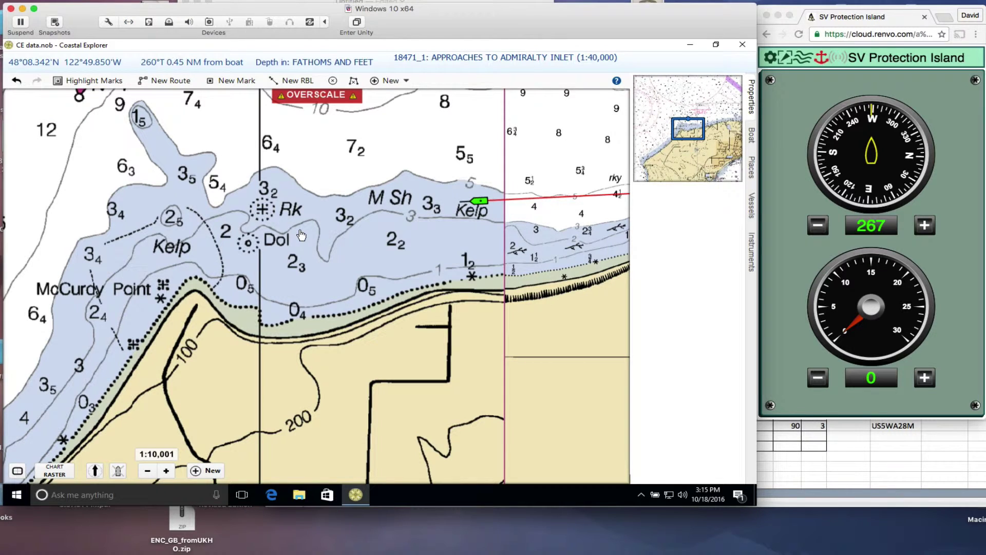